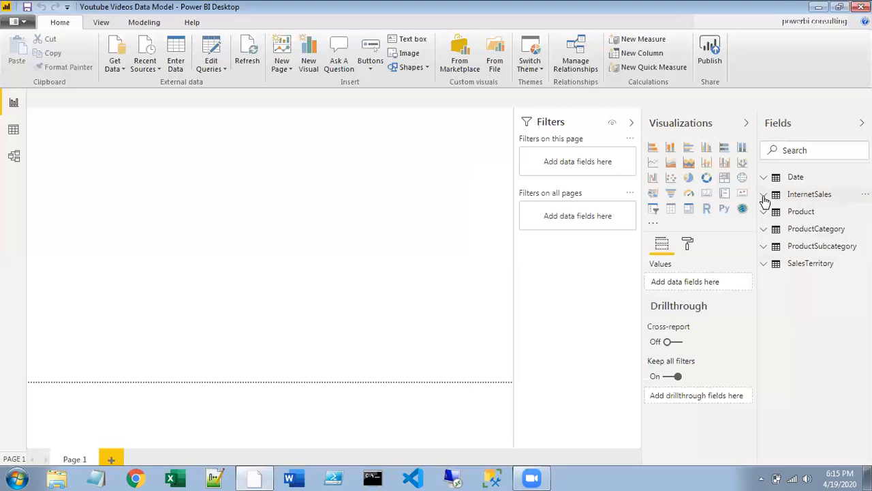
# Step: Examine the InternetSales table's columns and row data in Data view, and return to the report canvas
pyautogui.click(763, 195)
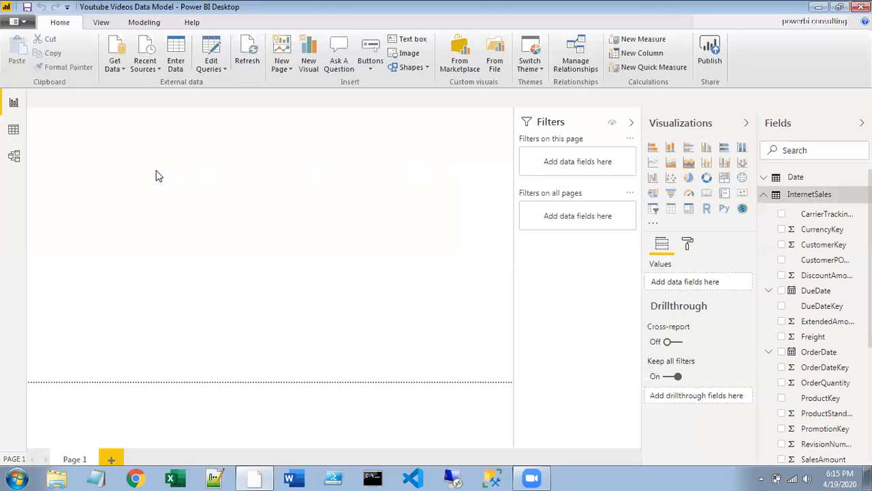
pyautogui.click(14, 130)
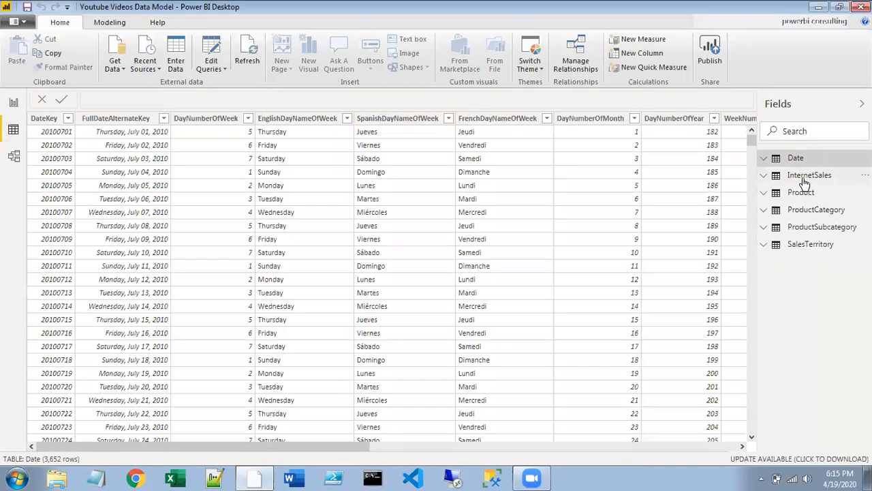
pyautogui.click(806, 178)
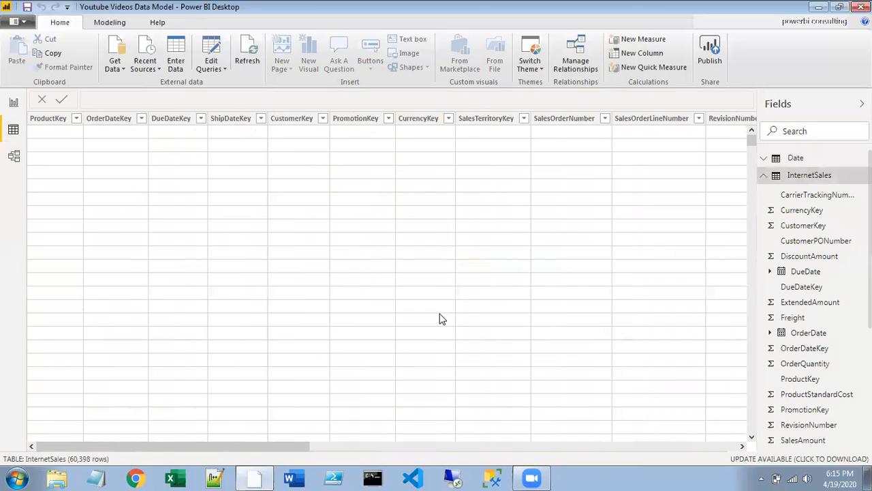
pyautogui.moveTo(233, 446); pyautogui.dragTo(587, 464)
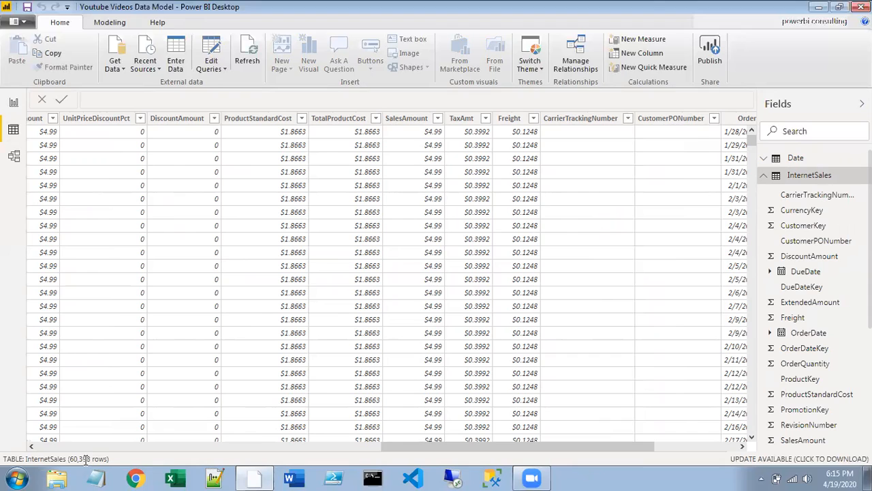
pyautogui.click(14, 104)
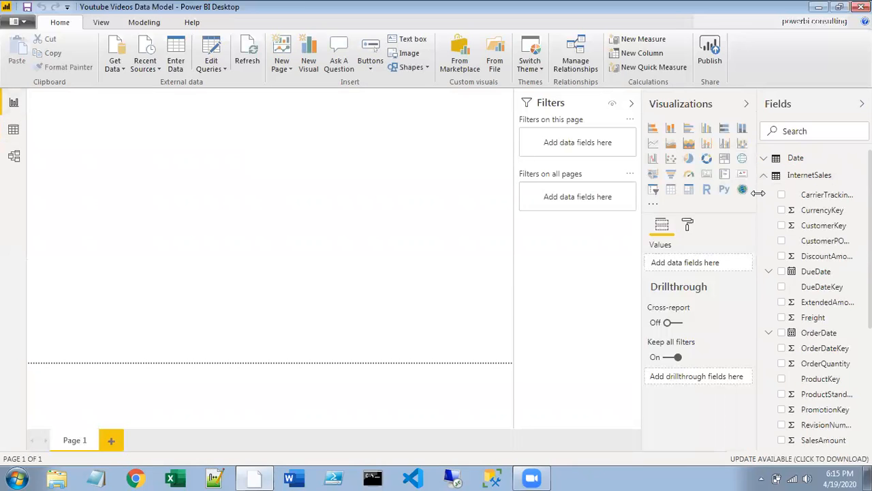
pyautogui.moveTo(806, 184)
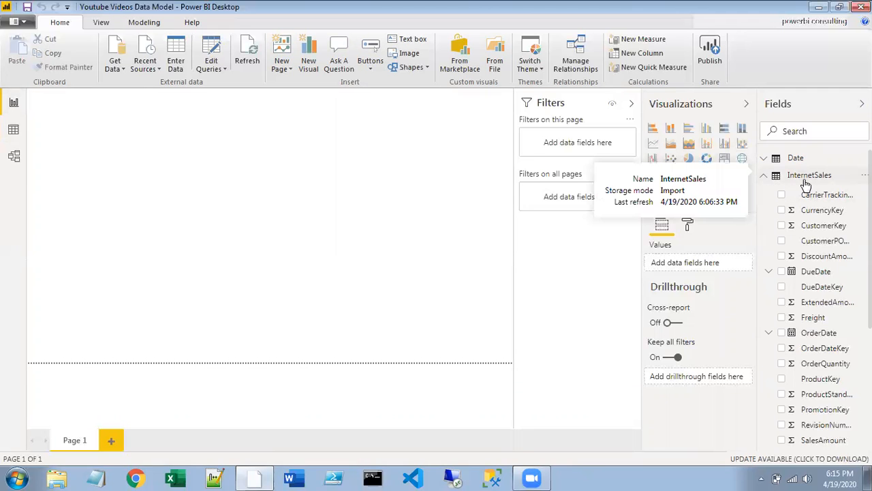
# Step: Inspect the distinct values of the SalesAmount column in the InternetSales data without applying a filter
pyautogui.click(13, 131)
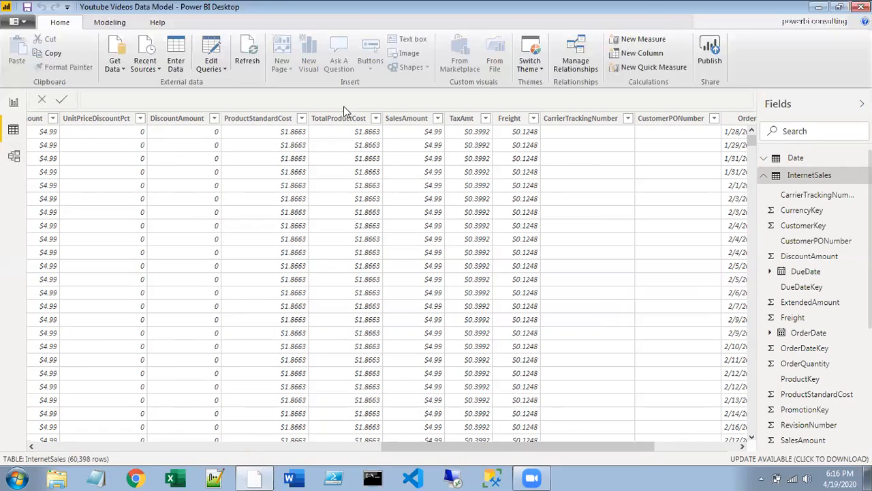
pyautogui.click(437, 119)
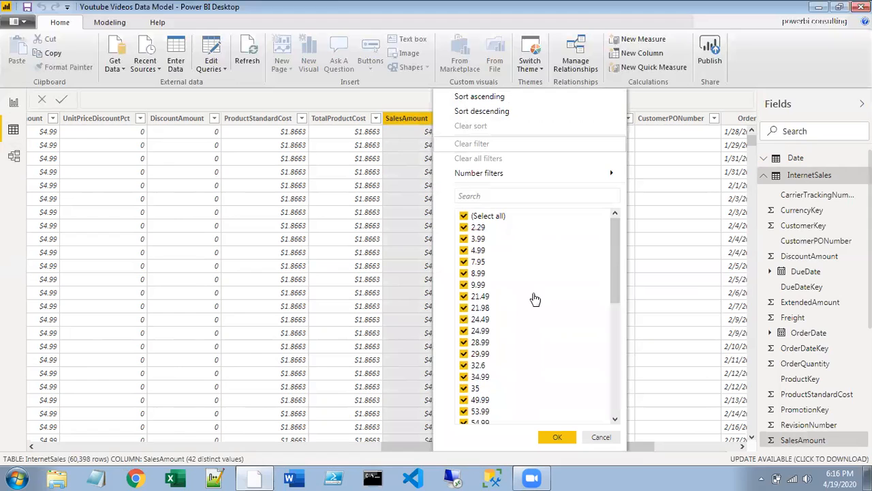
pyautogui.click(602, 437)
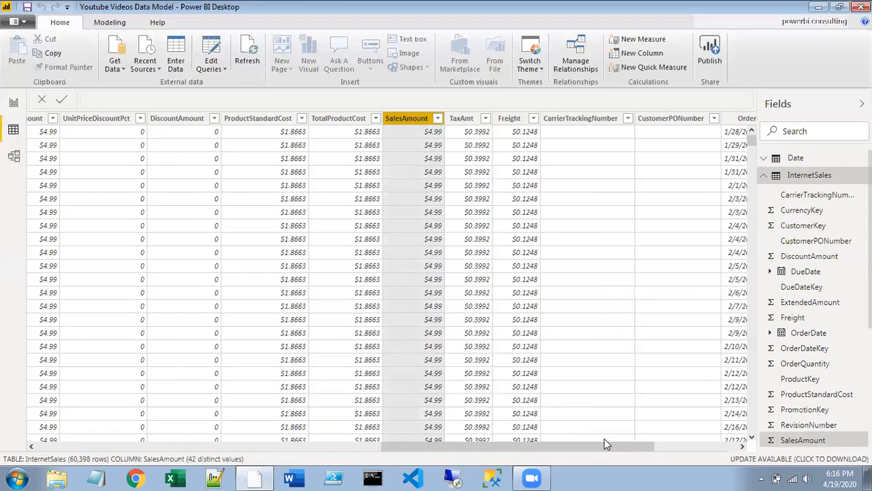
pyautogui.click(764, 175)
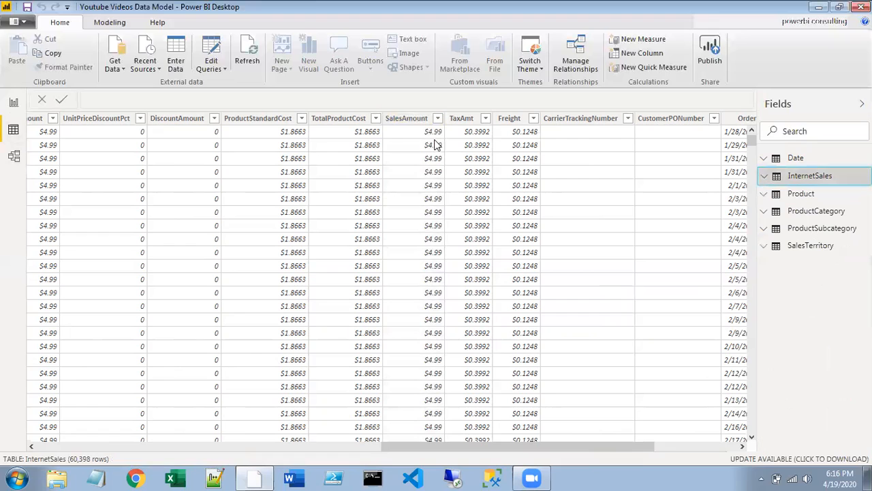
# Step: Create a measure in the InternetSales table named Number Of Rows and begin its formula with FILTER(InternetSales,
pyautogui.click(13, 102)
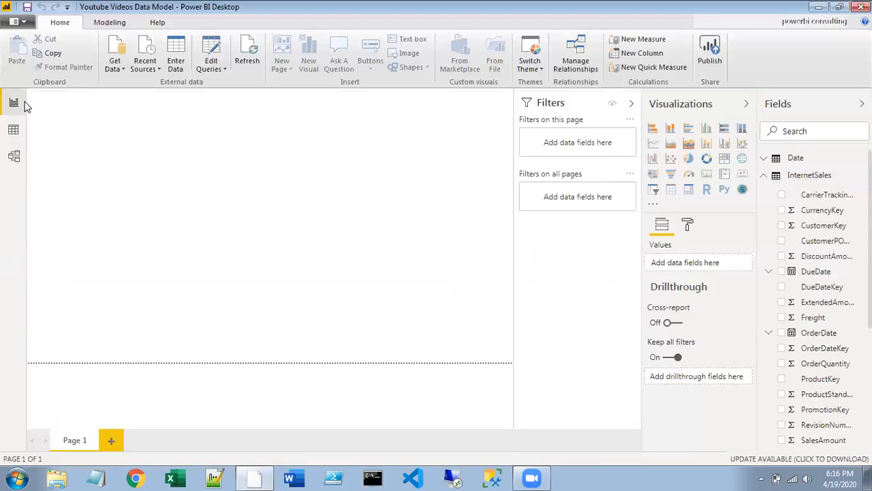
pyautogui.click(804, 175)
pyautogui.rightClick(804, 176)
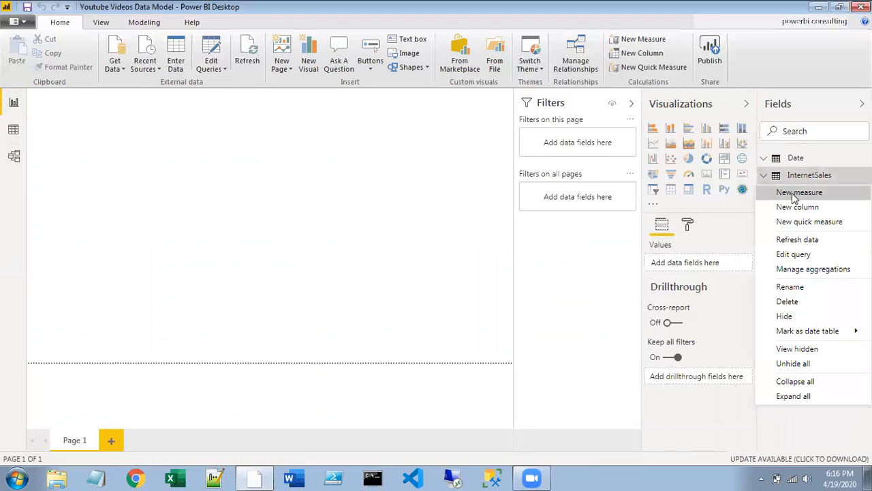
pyautogui.press('Escape')
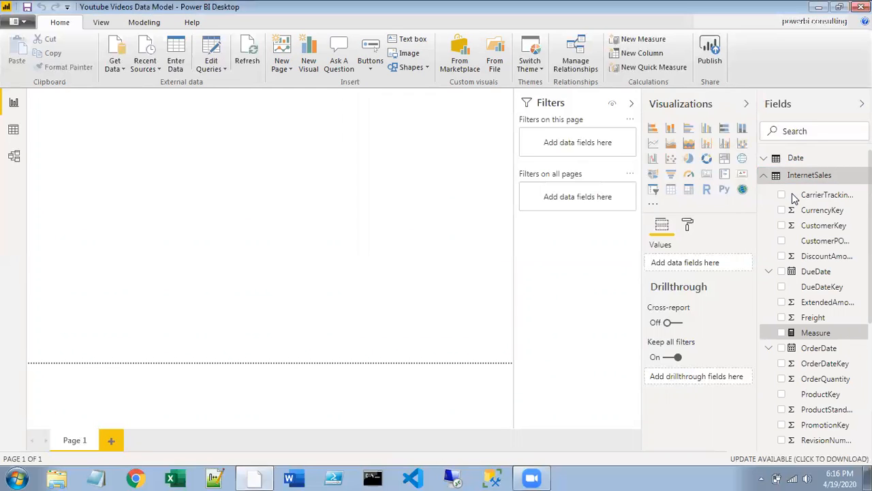
pyautogui.write('Num')
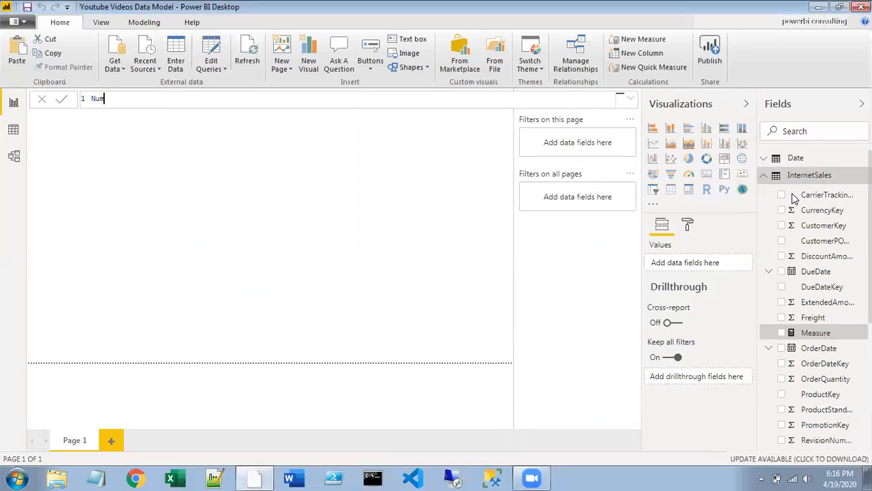
pyautogui.write('ber Of Rows = FILTER(')
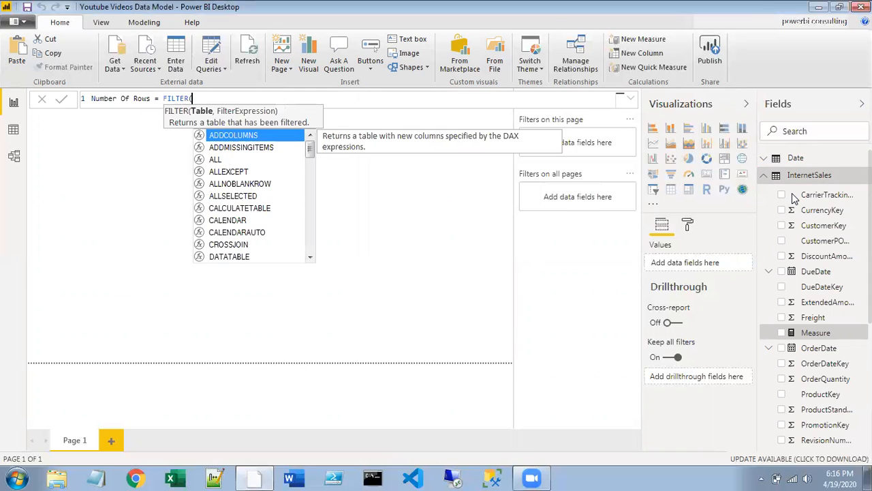
pyautogui.write('in')
pyautogui.press('BackSpace')
pyautogui.press('Tab')
pyautogui.write(',')
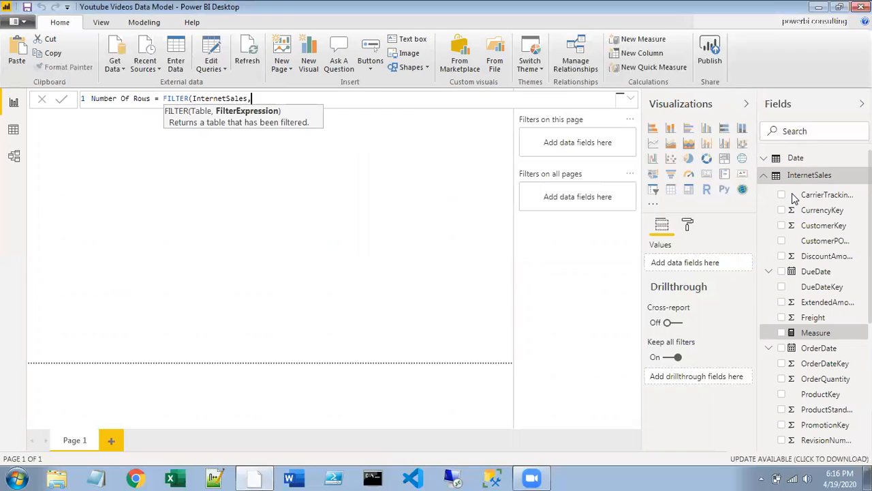
# Step: Complete the measure's FILTER expression with the condition InternetSales[SalesAmount] > 10 and commit the formula
pyautogui.write('sal')
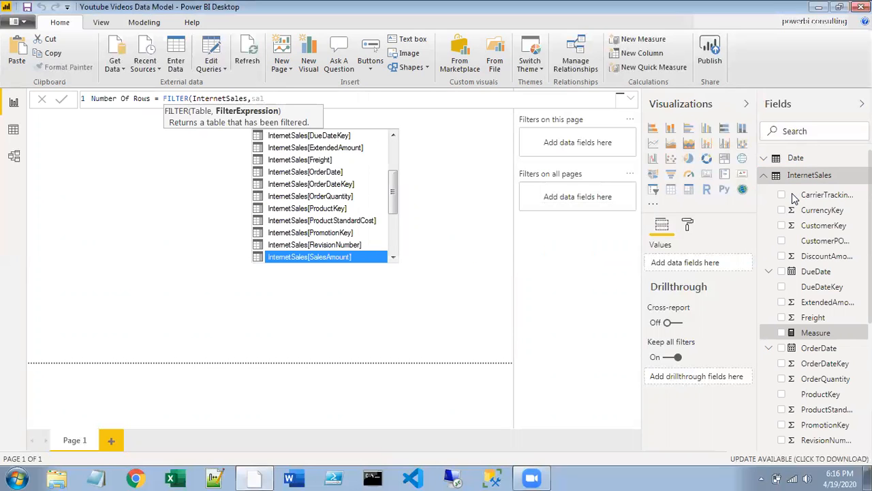
pyautogui.press('Tab')
pyautogui.write('> 10)')
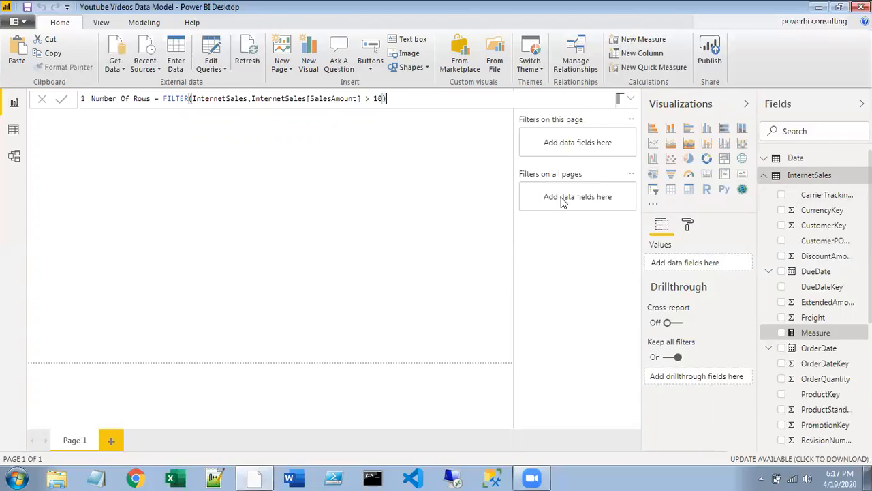
pyautogui.click(195, 99)
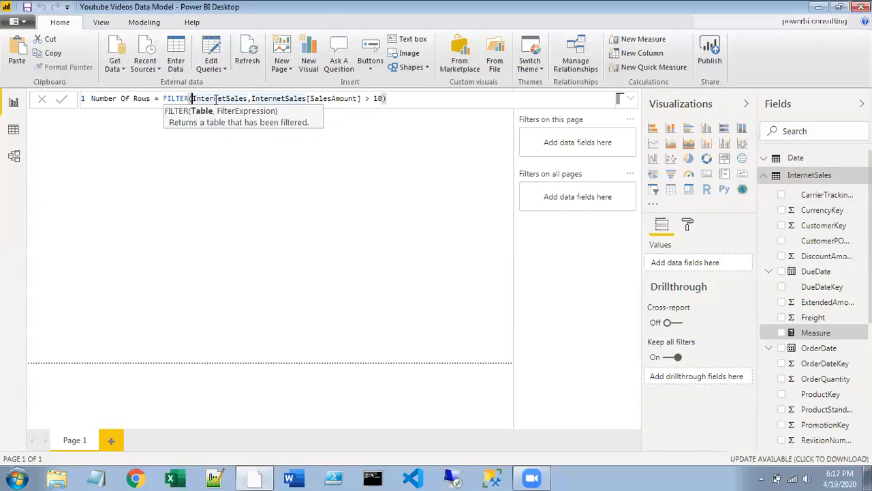
pyautogui.click(250, 99)
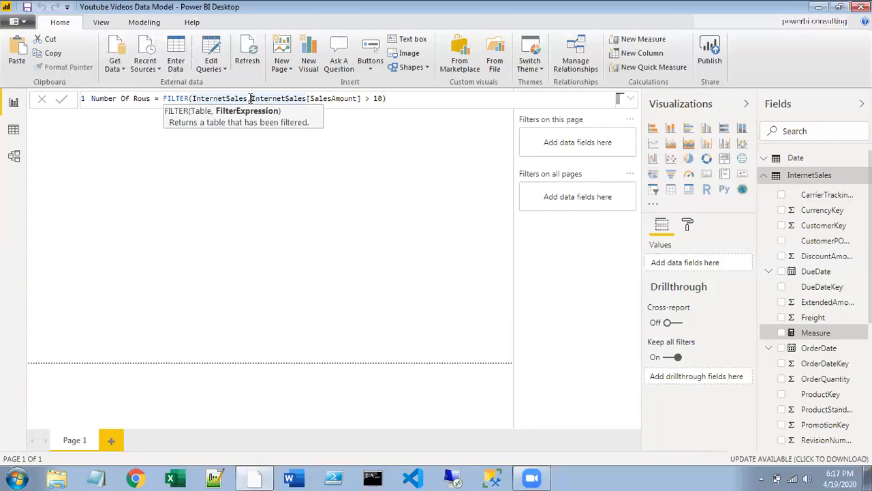
pyautogui.keyDown('shift'); pyautogui.click(384, 99); pyautogui.keyUp('shift')
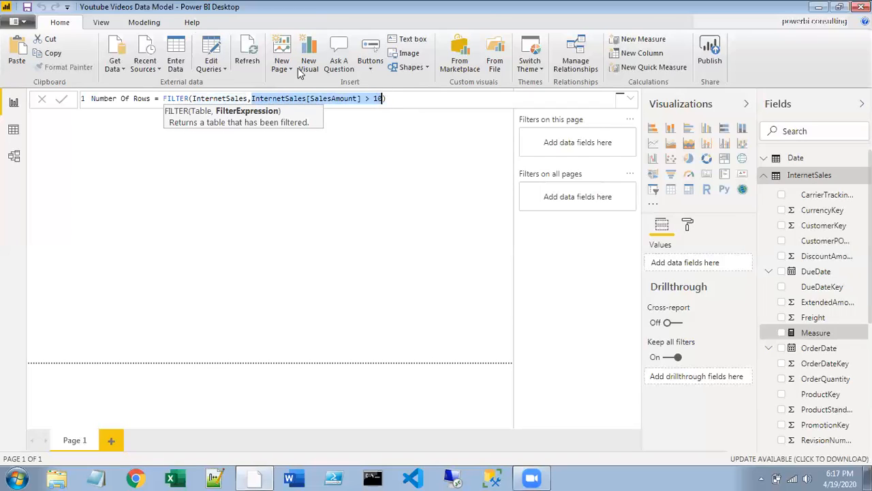
pyautogui.click(66, 103)
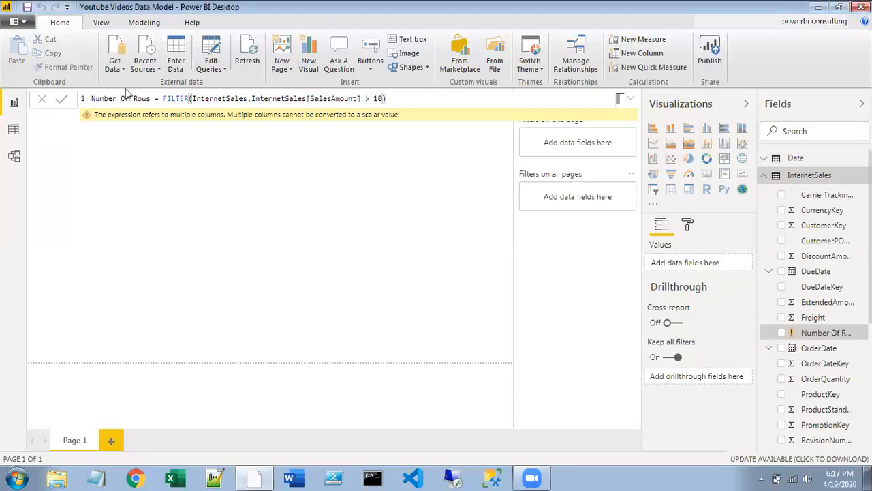
pyautogui.click(158, 99)
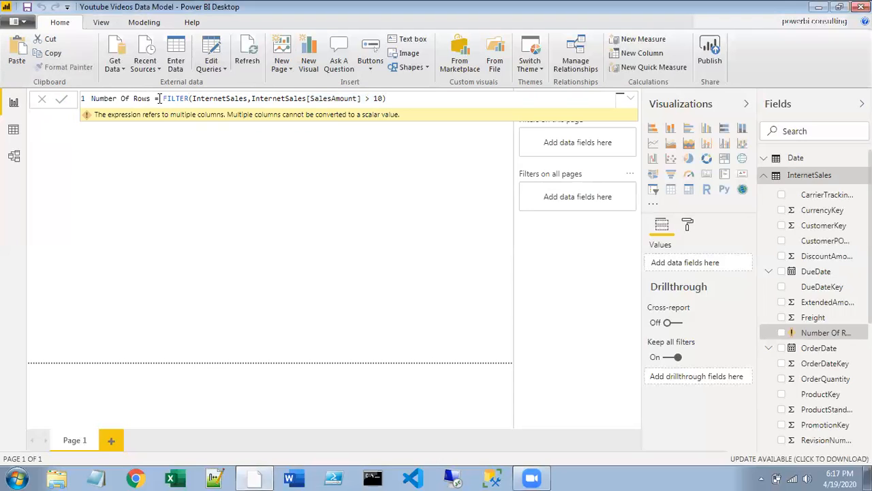
pyautogui.write('CALCULATE(')
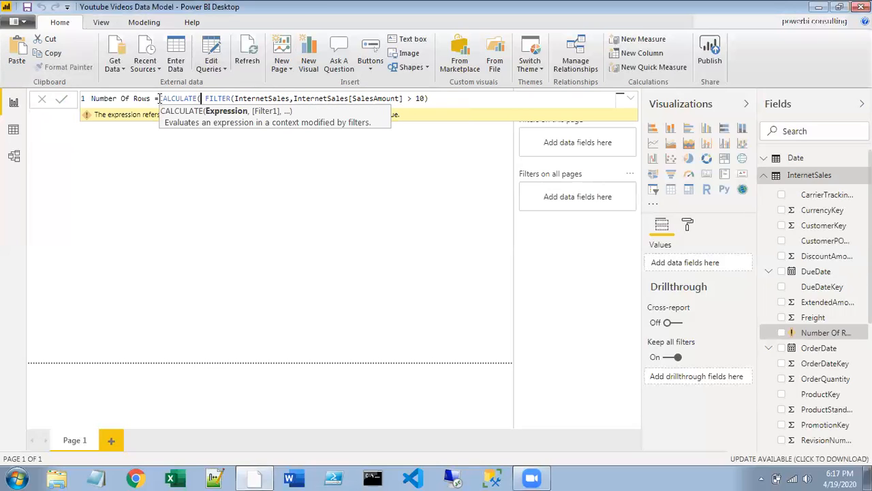
pyautogui.write('count')
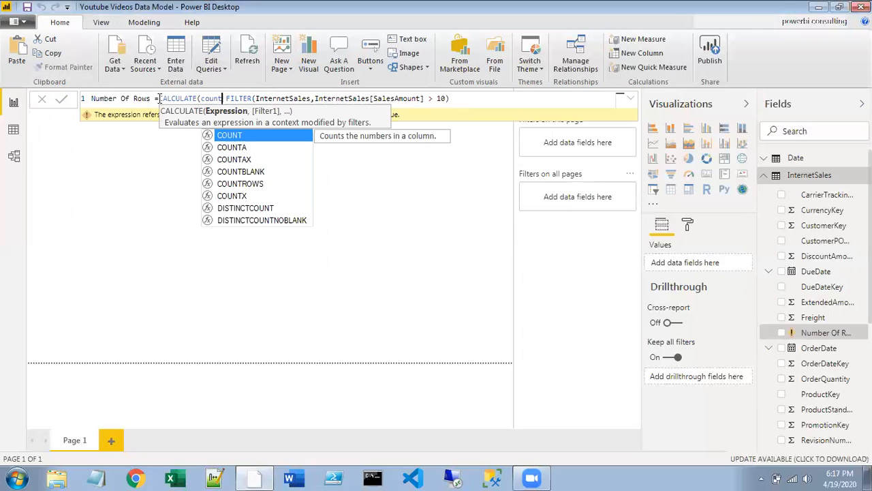
pyautogui.press('BackSpace')
pyautogui.press('BackSpace')
pyautogui.press('BackSpace')
pyautogui.press('BackSpace')
pyautogui.press('BackSpace')
pyautogui.press('BackSpace')
pyautogui.press('BackSpace')
pyautogui.press('BackSpace')
pyautogui.press('BackSpace')
pyautogui.press('BackSpace')
pyautogui.press('BackSpace')
pyautogui.press('BackSpace')
pyautogui.press('BackSpace')
pyautogui.press('BackSpace')
pyautogui.press('BackSpace')
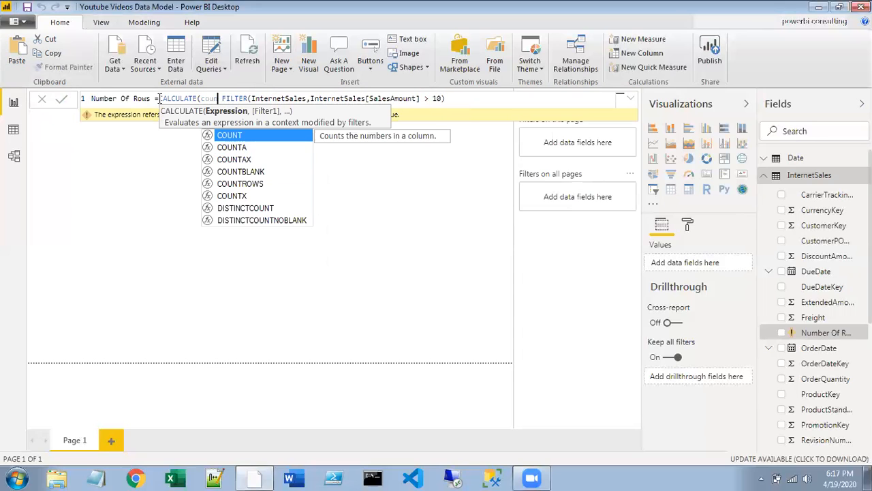
# Step: Wrap the FILTER expression of Number Of Rows in COUNTROWS, close the parenthesis and commit the measure
pyautogui.write('count')
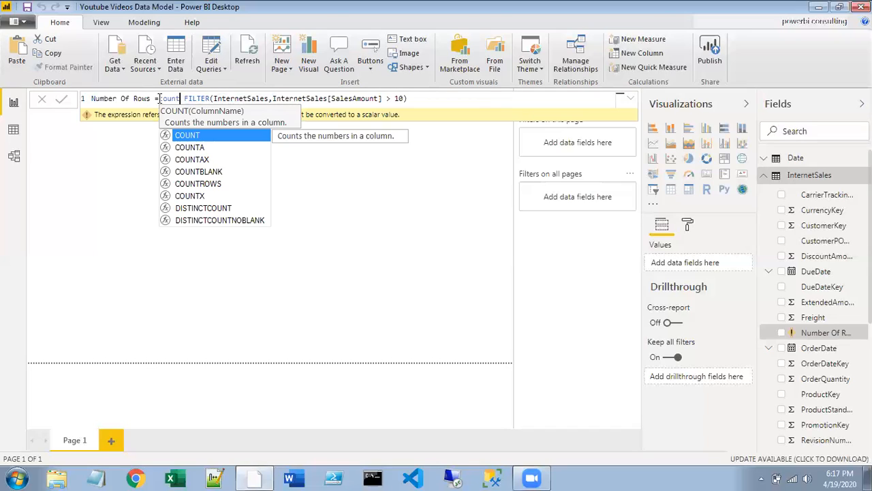
pyautogui.press('Down')
pyautogui.press('Down')
pyautogui.press('Down')
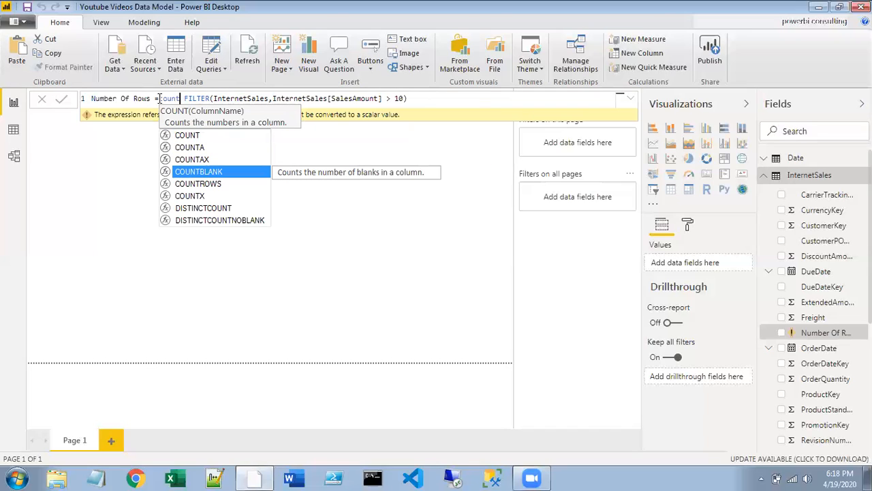
pyautogui.press('Down')
pyautogui.press('Tab')
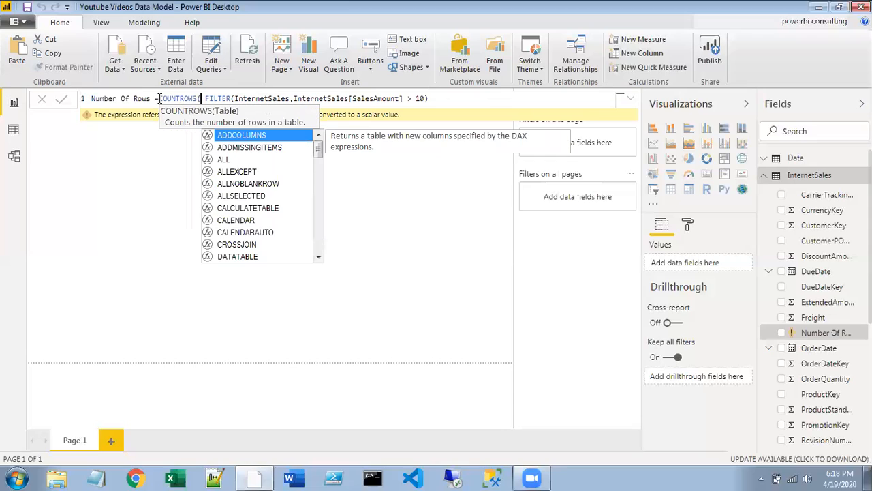
pyautogui.press('Delete')
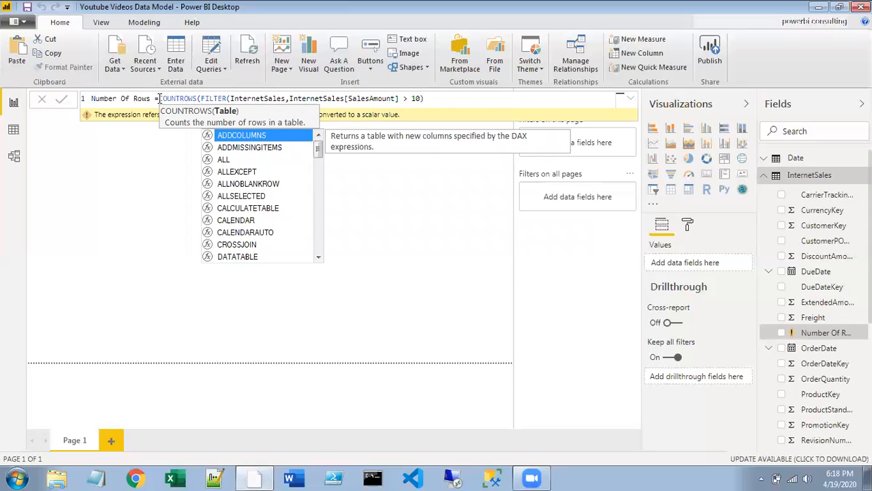
pyautogui.press('Escape')
pyautogui.press('End')
pyautogui.write(')')
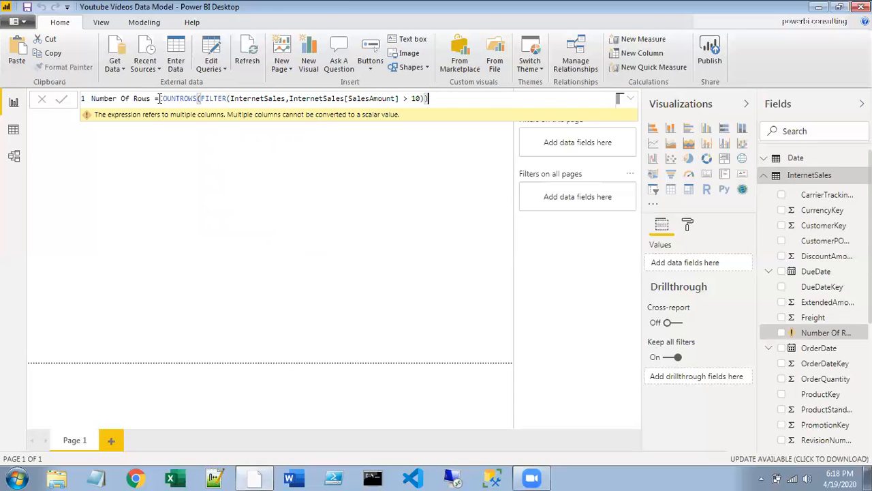
pyautogui.press('Return')
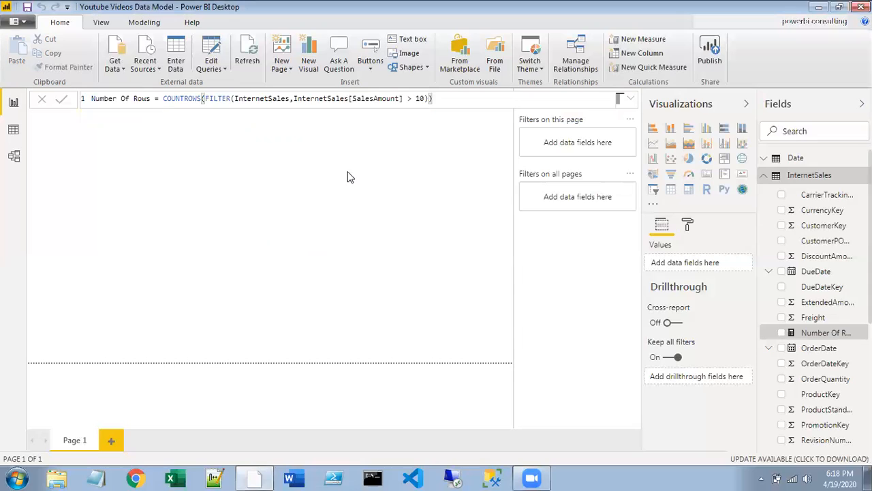
# Step: Add a card visual showing the Number Of Rows measure, enlarge it and move it toward the middle of the report page
pyautogui.click(707, 176)
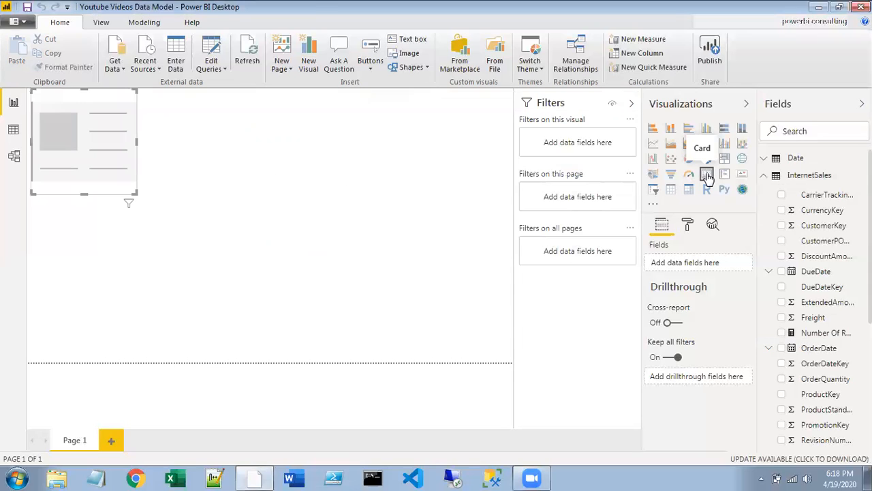
pyautogui.click(781, 332)
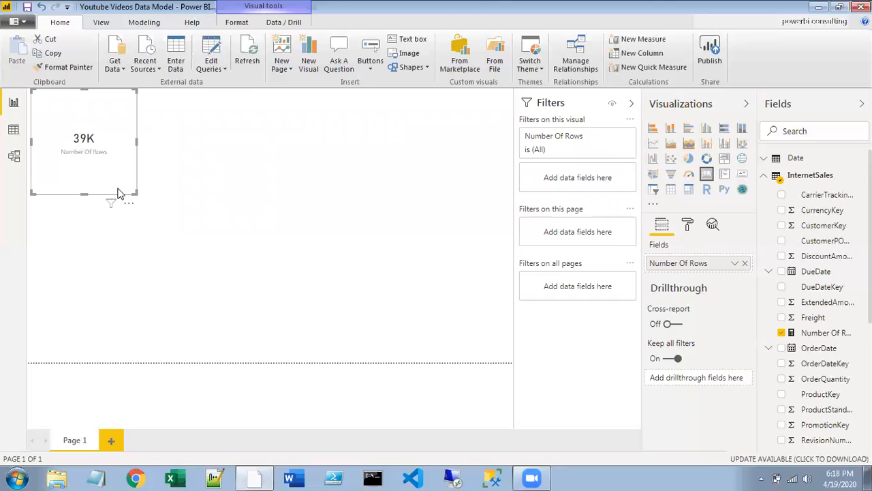
pyautogui.moveTo(135, 192); pyautogui.dragTo(224, 224)
pyautogui.moveTo(189, 193); pyautogui.dragTo(272, 244)
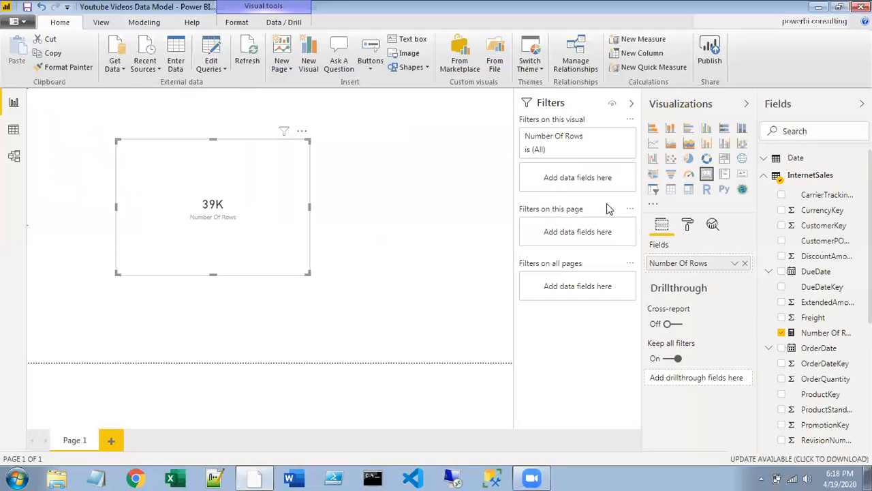
# Step: Set the display units of the Number Of Rows card's data label to None
pyautogui.click(688, 224)
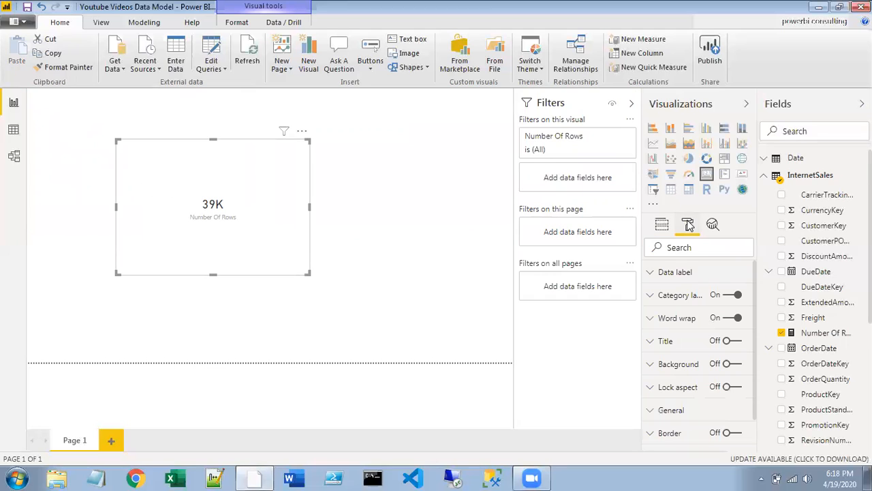
pyautogui.click(691, 276)
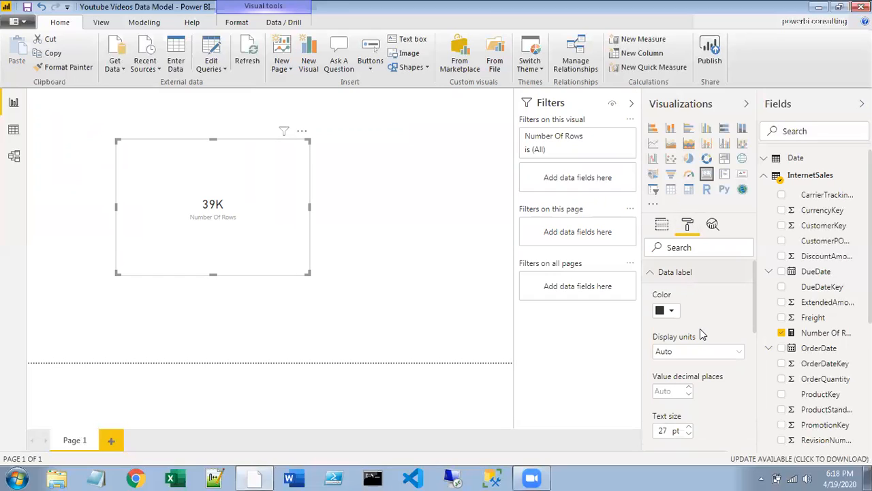
pyautogui.click(703, 355)
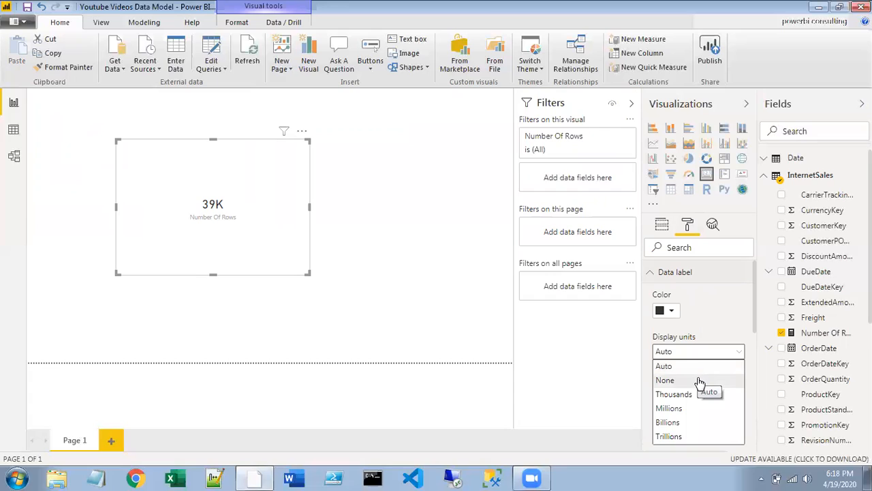
pyautogui.click(699, 381)
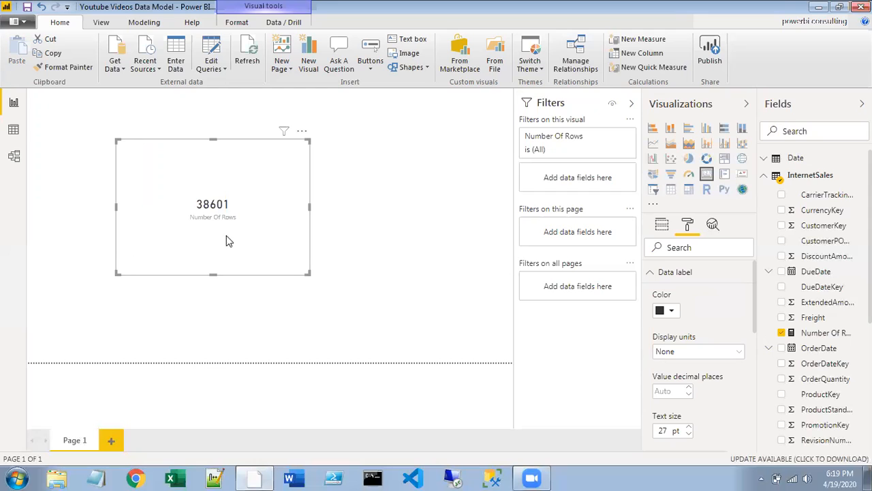
# Step: Create a new calculated table and name it Sales Greater Than 10$ at the start of its formula
pyautogui.click(144, 22)
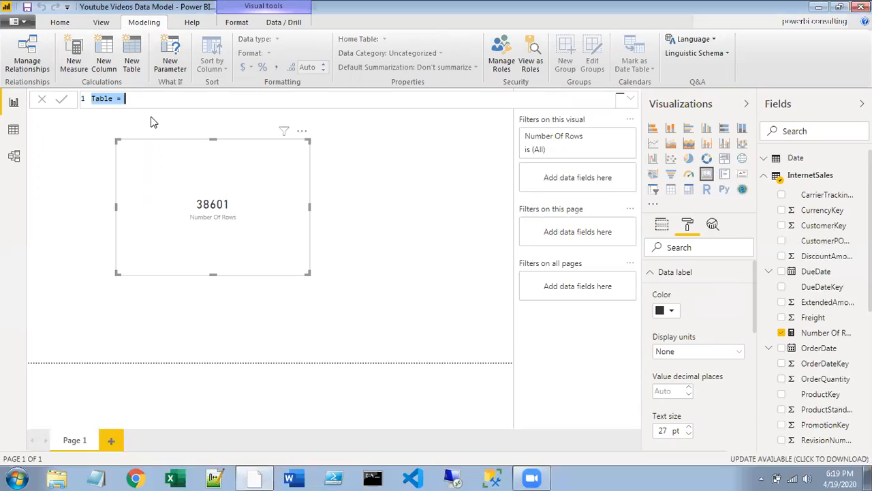
pyautogui.write('Sales Grthe')
pyautogui.press('BackSpace')
pyautogui.press('BackSpace')
pyautogui.press('BackSpace')
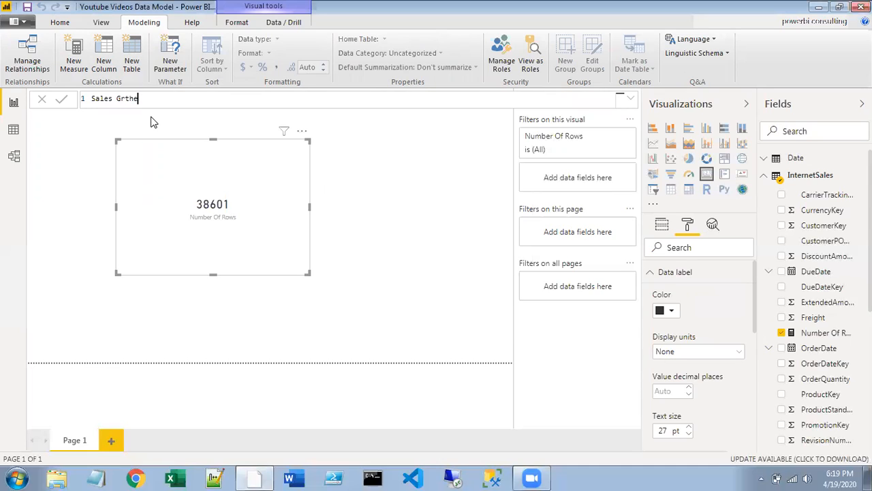
pyautogui.write('eath')
pyautogui.press('BackSpace')
pyautogui.write('er Than 10$ =')
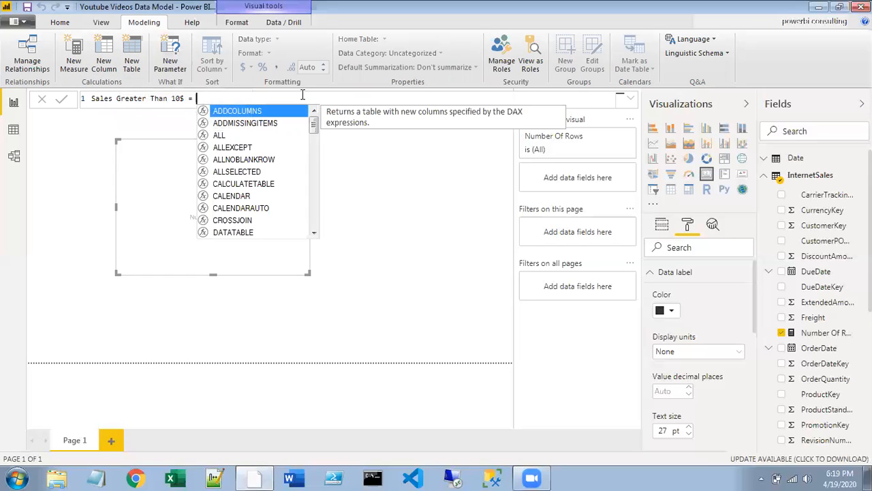
# Step: Begin the calculated table's expression with the FILTER function and InternetSales as its table argument
pyautogui.write('FILTER(')
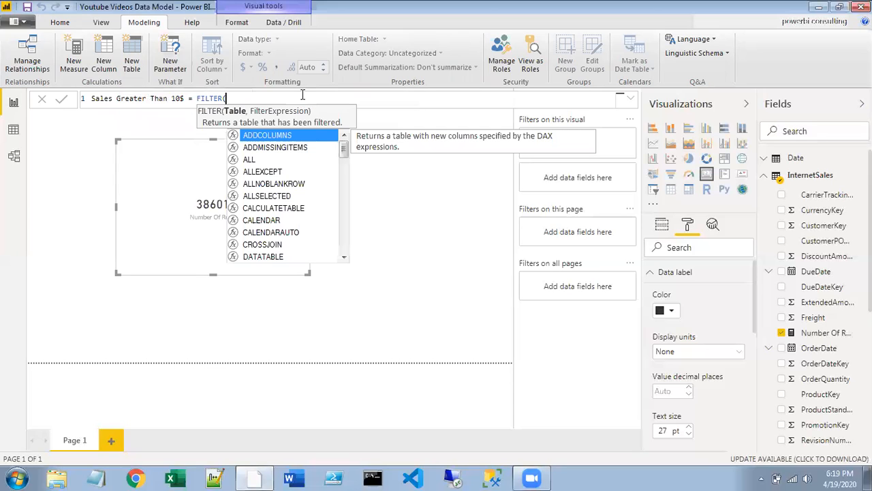
pyautogui.write('fa')
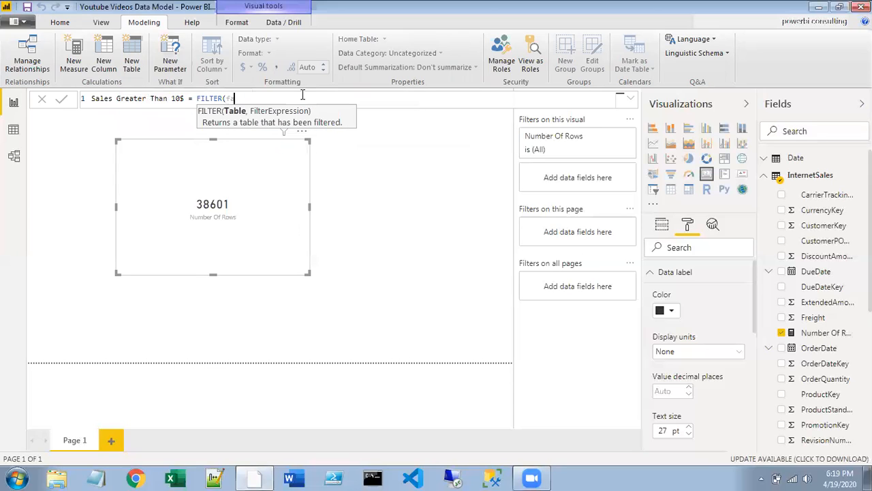
pyautogui.press('BackSpace')
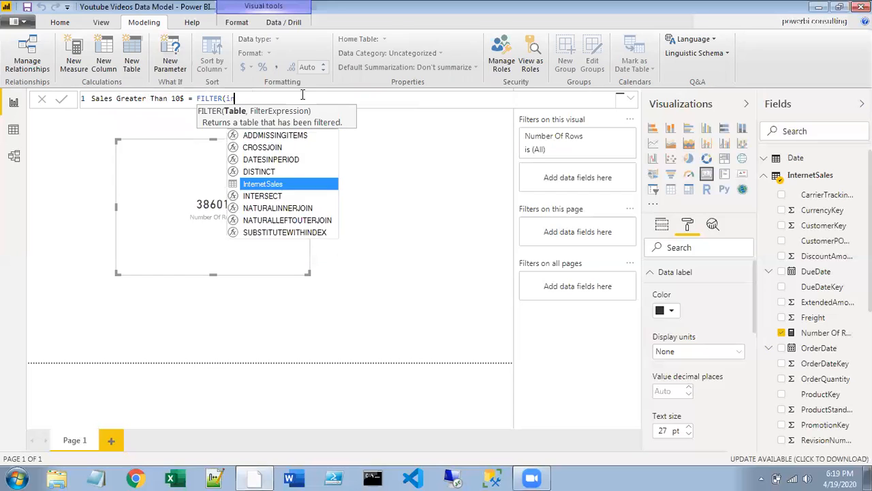
pyautogui.press('Tab')
# Step: Complete the table's FILTER expression with the condition InternetSales[SalesAmount]>10, close the parenthesis and commit the formula
pyautogui.write(', sa')
pyautogui.press('Up')
pyautogui.press('Up')
pyautogui.press('Up')
pyautogui.press('Up')
pyautogui.press('Up')
pyautogui.press('Up')
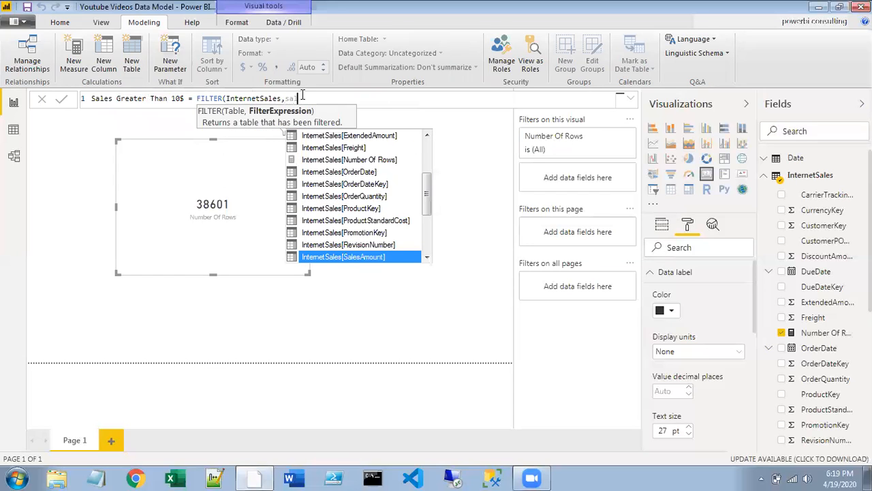
pyautogui.press('Tab')
pyautogui.write('>10)')
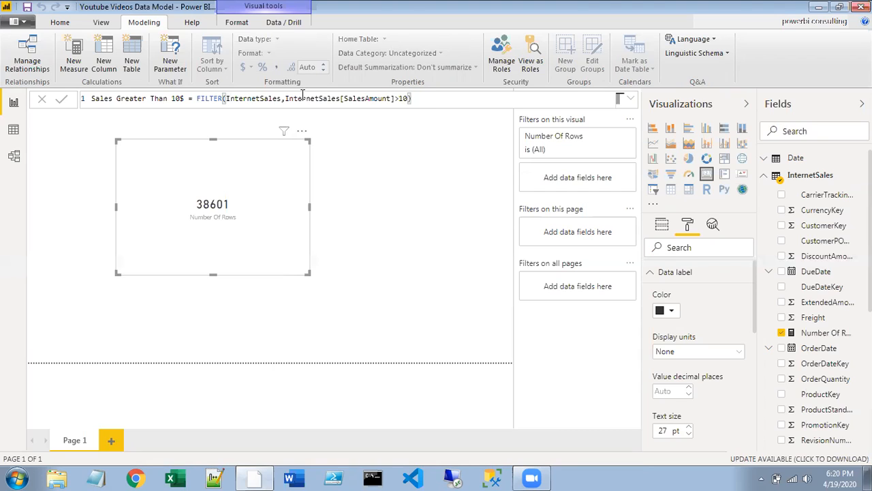
pyautogui.click(62, 100)
# Step: Examine the rows of the Sales Greater Than 10$ table in Data view and return to the report page
pyautogui.click(765, 176)
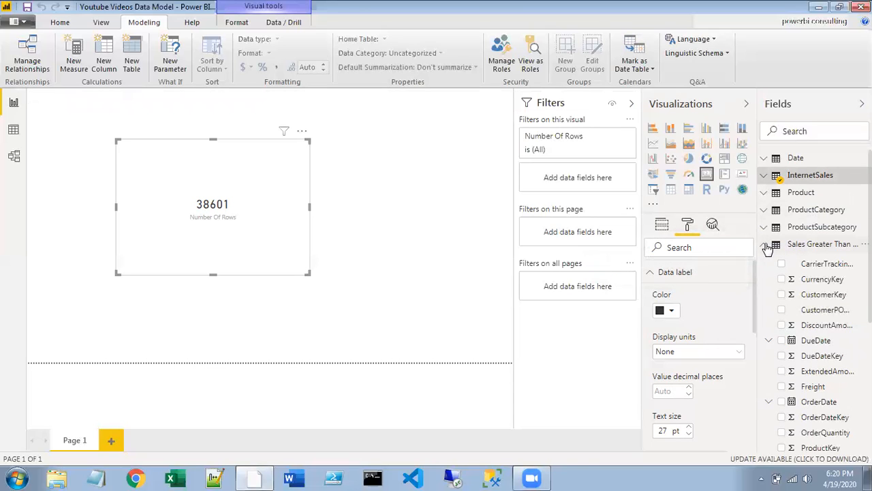
pyautogui.click(13, 133)
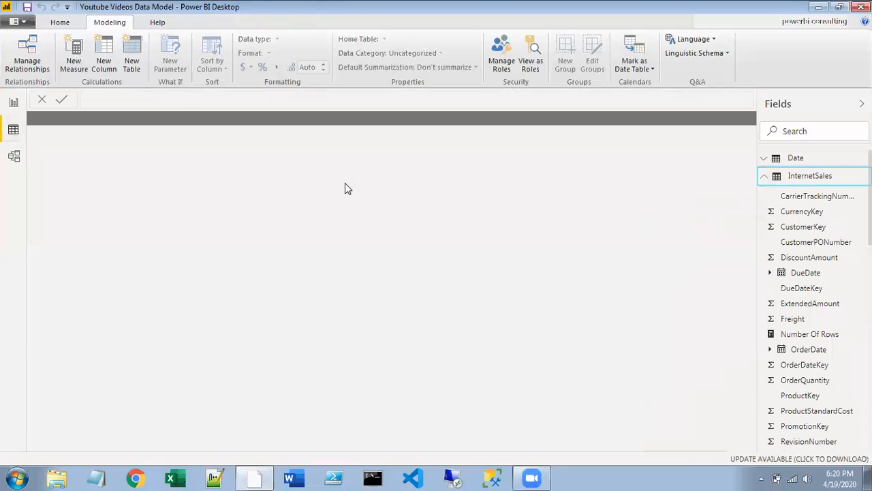
pyautogui.click(765, 177)
pyautogui.click(833, 251)
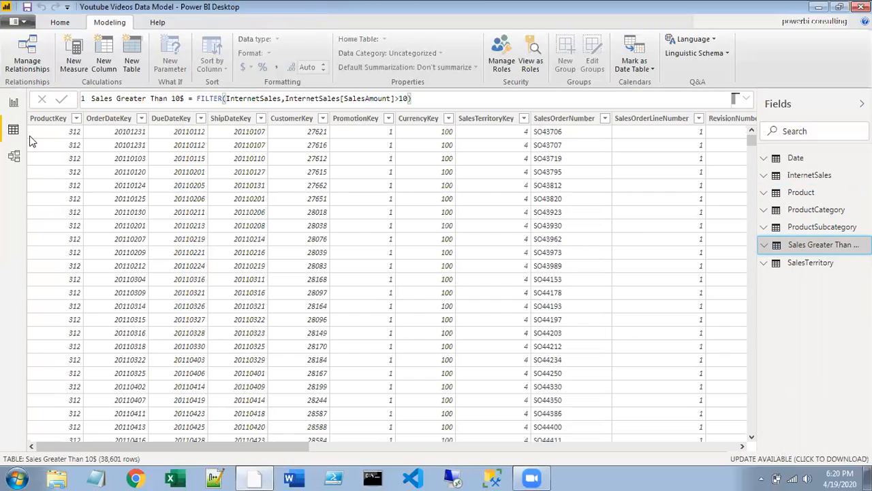
pyautogui.click(13, 102)
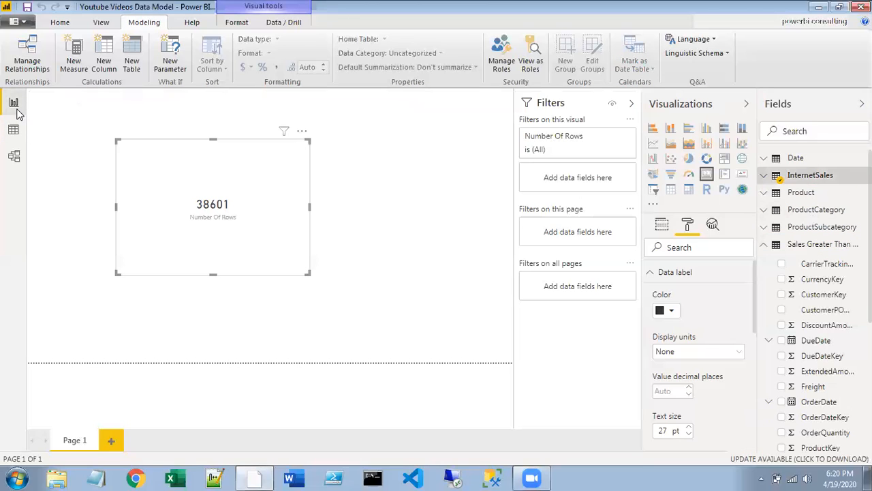